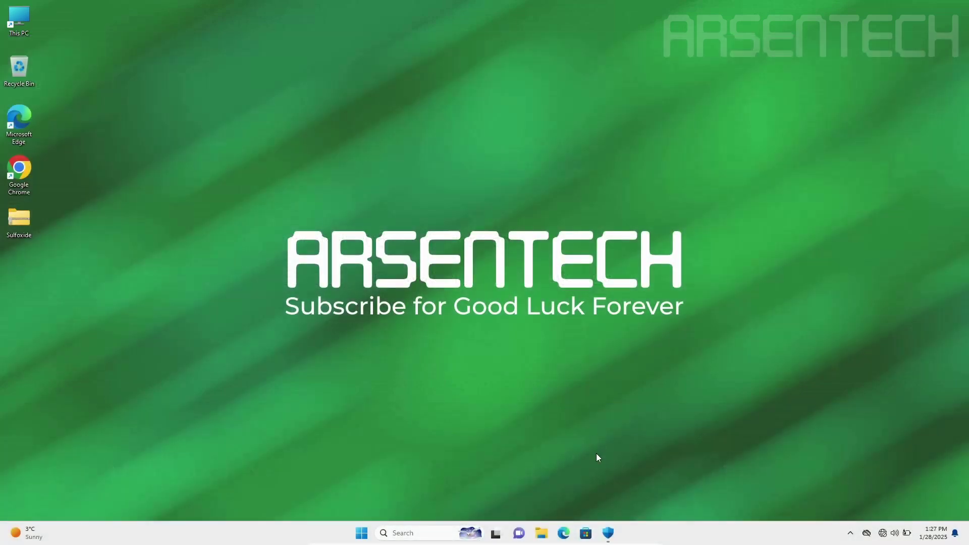
- Open Virus & threat protection and extract the Sulfoxide archive to the desktop with 7-Zip
left_click(608, 533)
left_click_drag(630, 44, 461, 63)
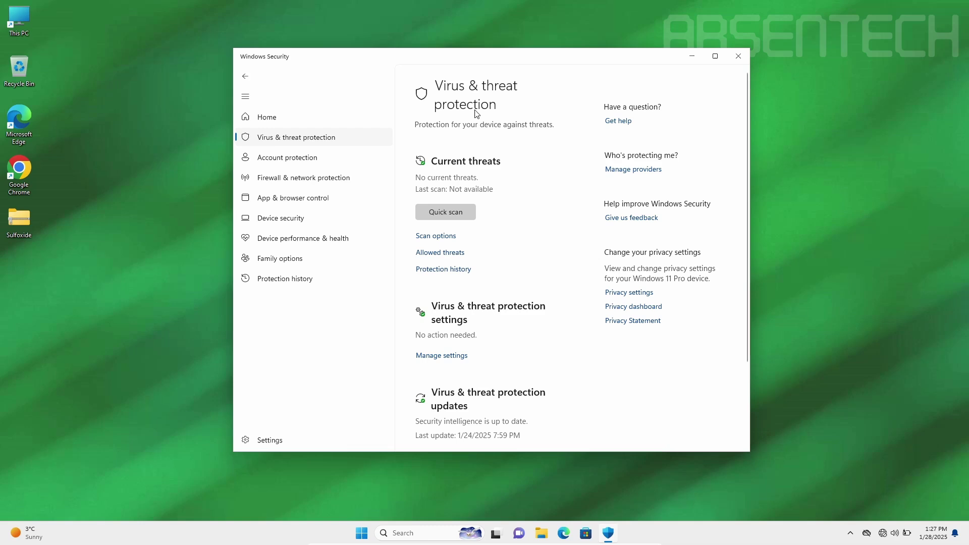
right_click(19, 220)
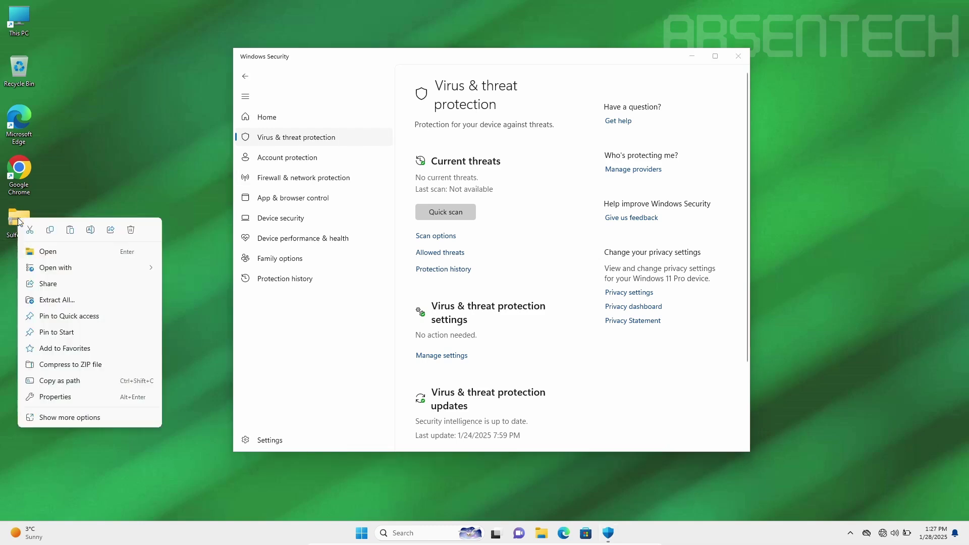
left_click(90, 417)
left_click(181, 307)
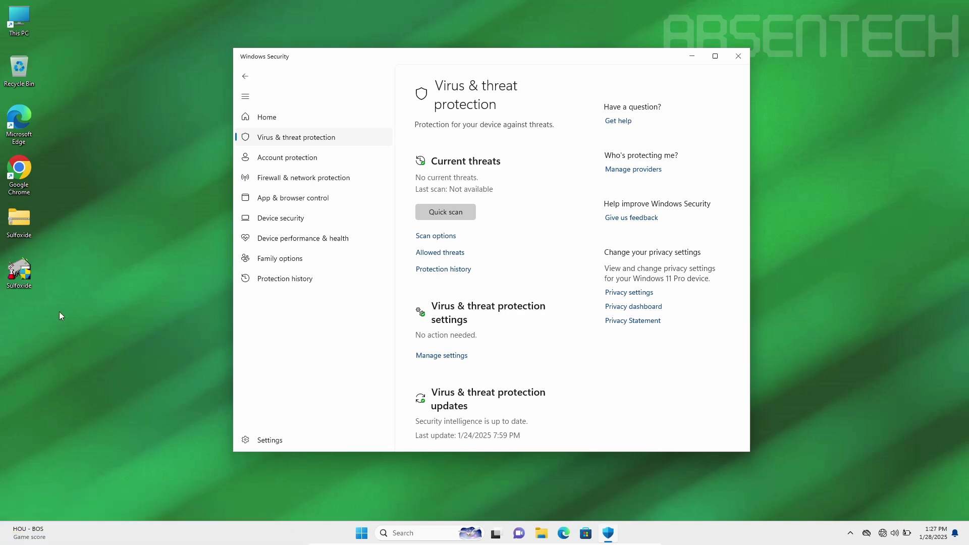
left_click_drag(19, 270, 172, 172)
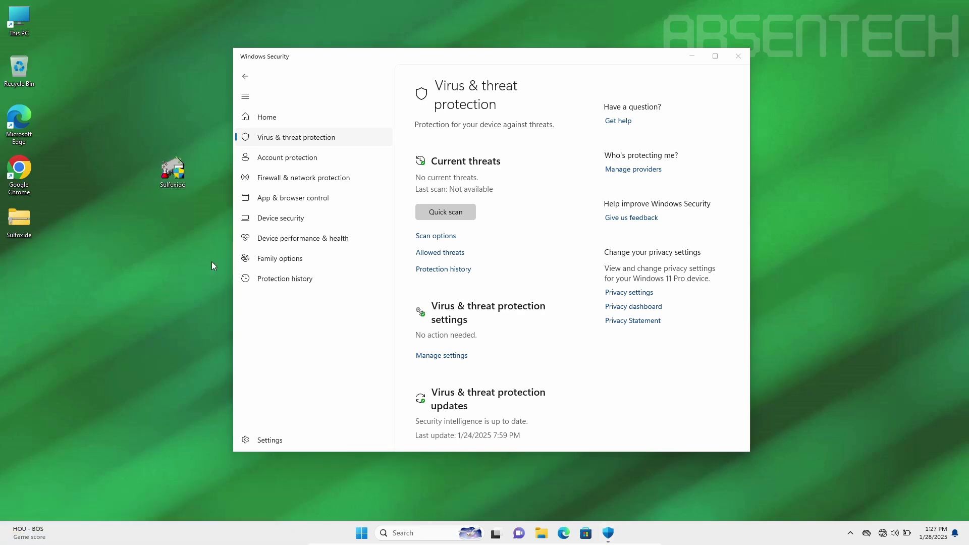
- Scan the Sulfoxide executable with Microsoft Defender: 1 file scanned, 0 threats
right_click(169, 175)
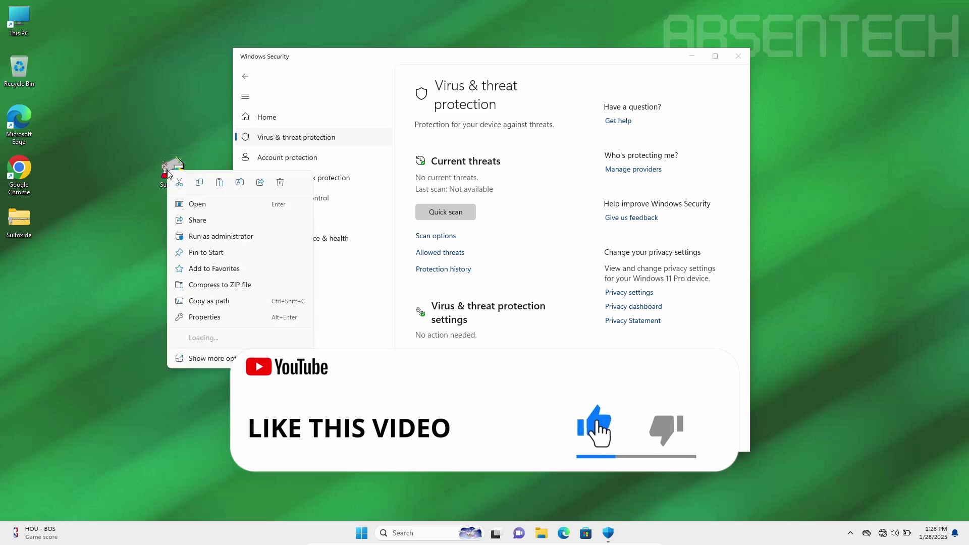
left_click(210, 359)
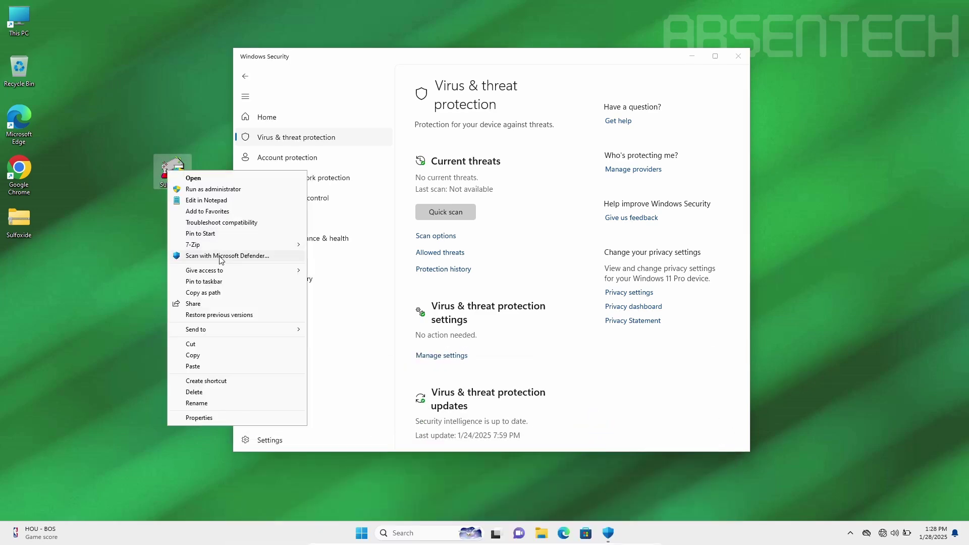
left_click(219, 256)
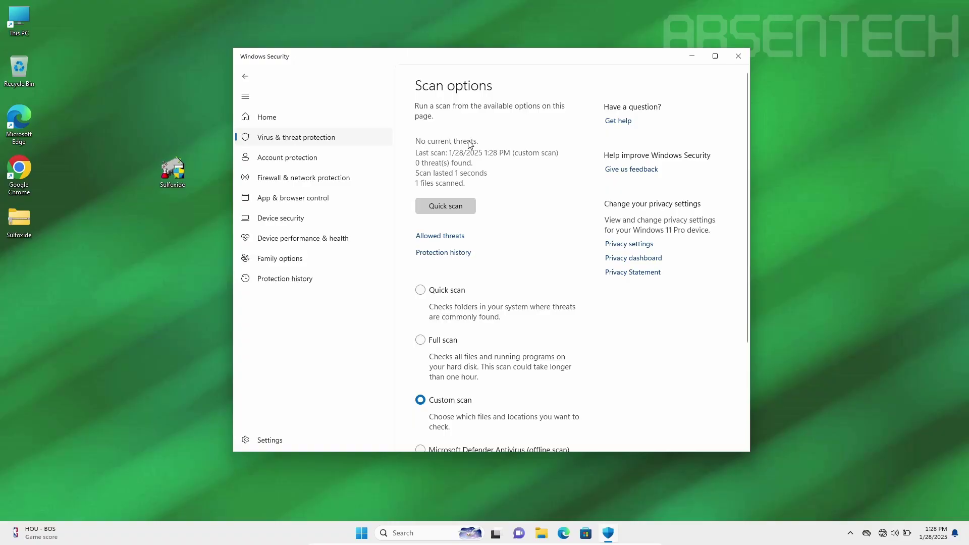
- Launch Sulfoxide, approve the UAC prompt, accept its first warning, and move the final-warning alert aside
left_click(175, 172)
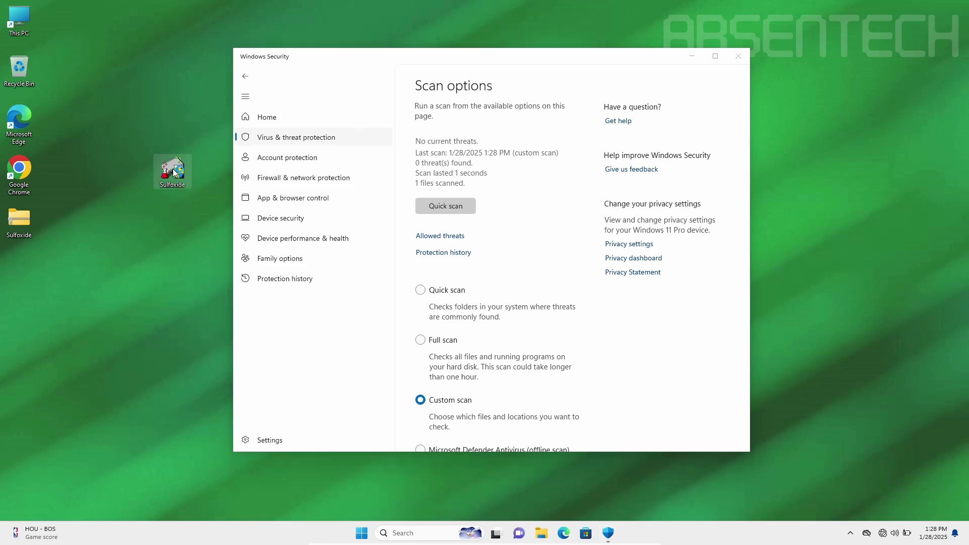
left_click(436, 362)
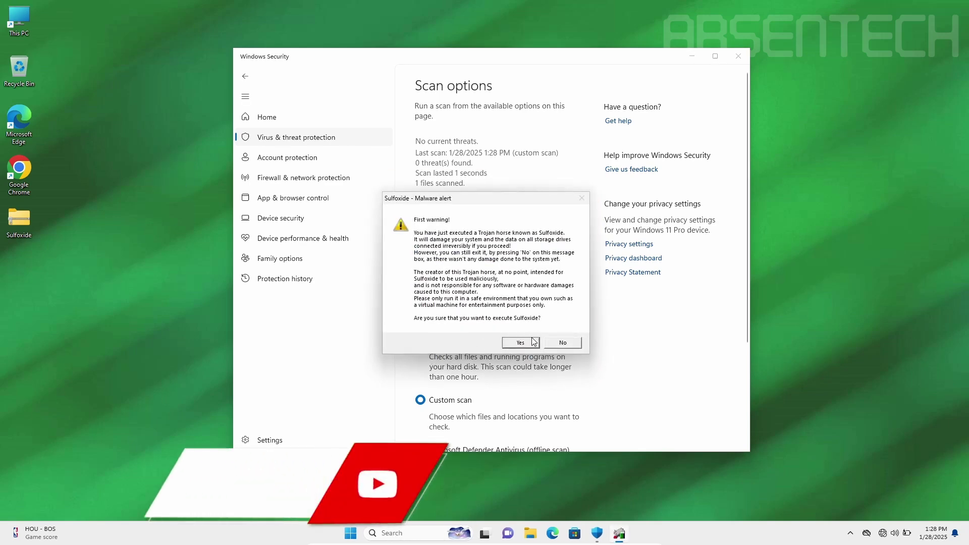
left_click(529, 344)
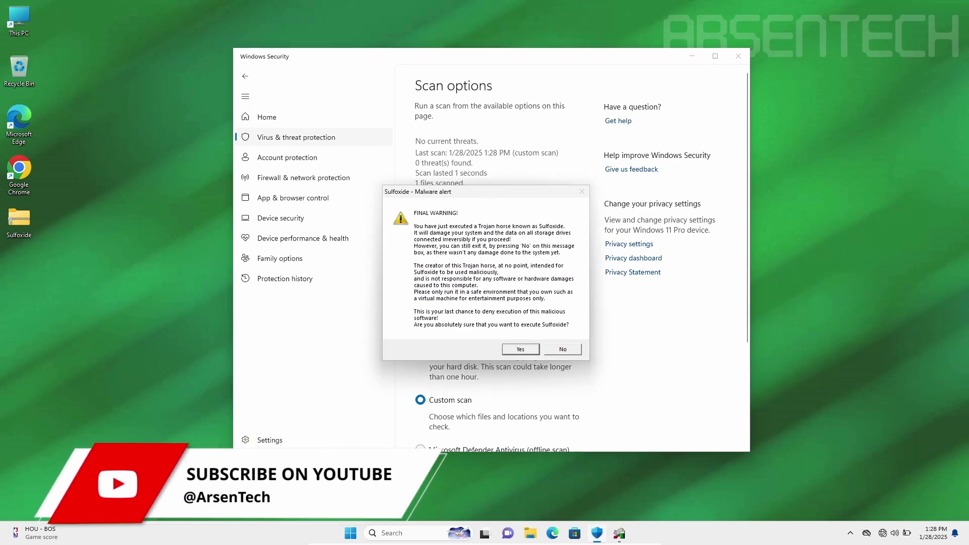
mouse_move(485, 188)
left_mouse_down()
mouse_move(144, 209)
mouse_move(113, 191)
left_mouse_up()
- Return to Virus & threat protection via Home and place the alert beside the security window
left_click(298, 118)
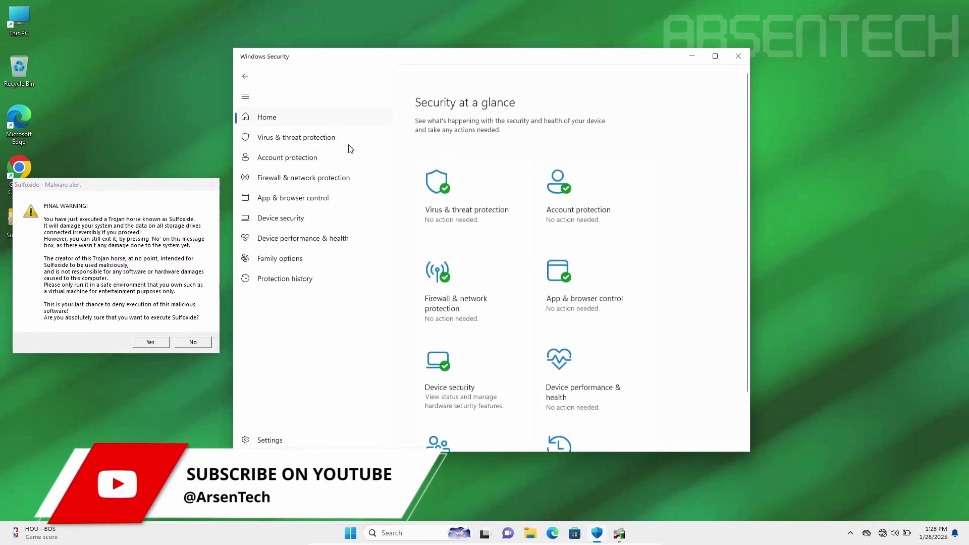
left_click(437, 184)
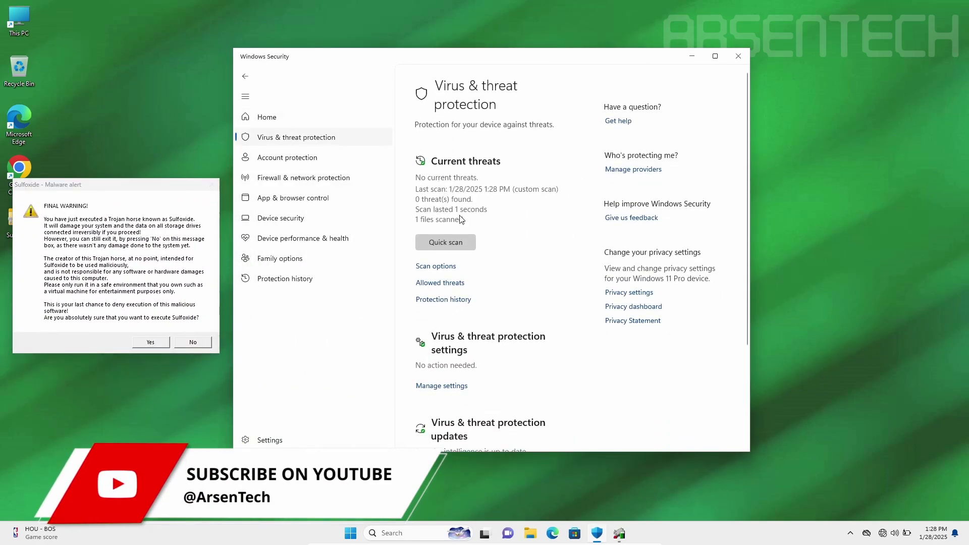
left_click_drag(454, 57, 608, 53)
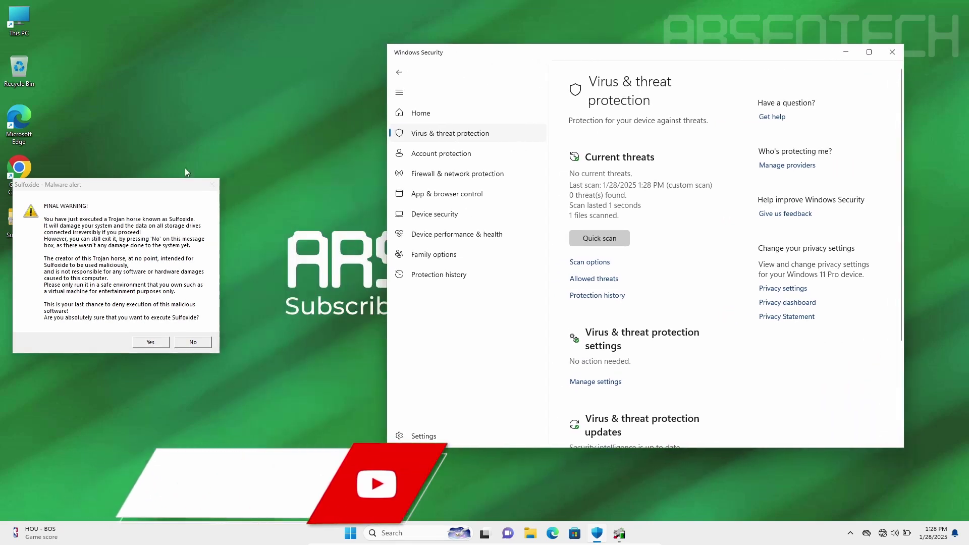
left_click_drag(93, 187, 245, 173)
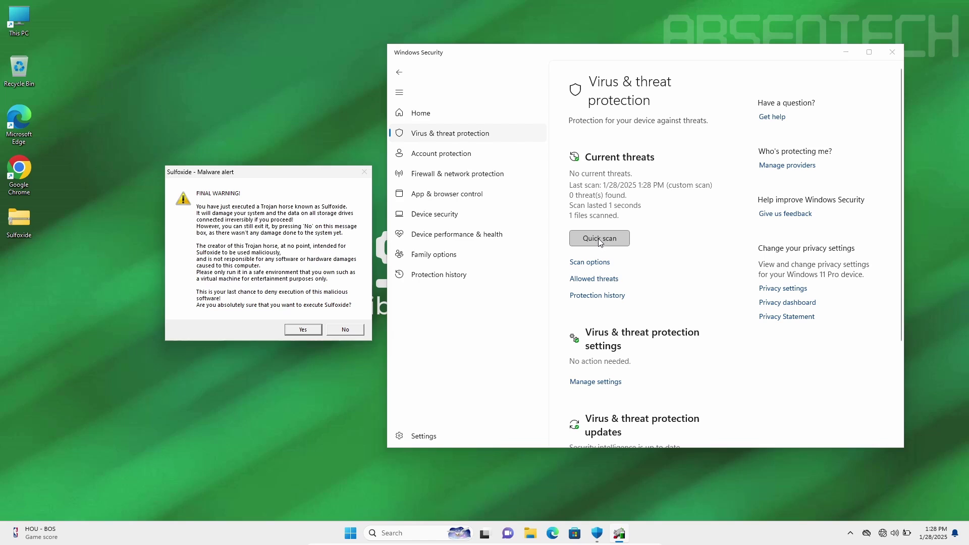
- Start a quick scan, then confirm Sulfoxide's final warning so its payload runs
left_click(598, 239)
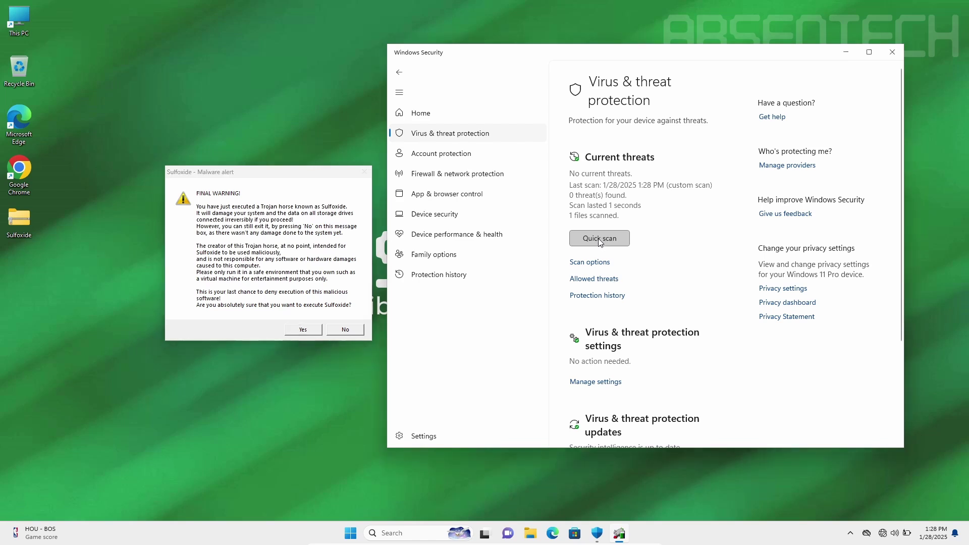
left_click(302, 331)
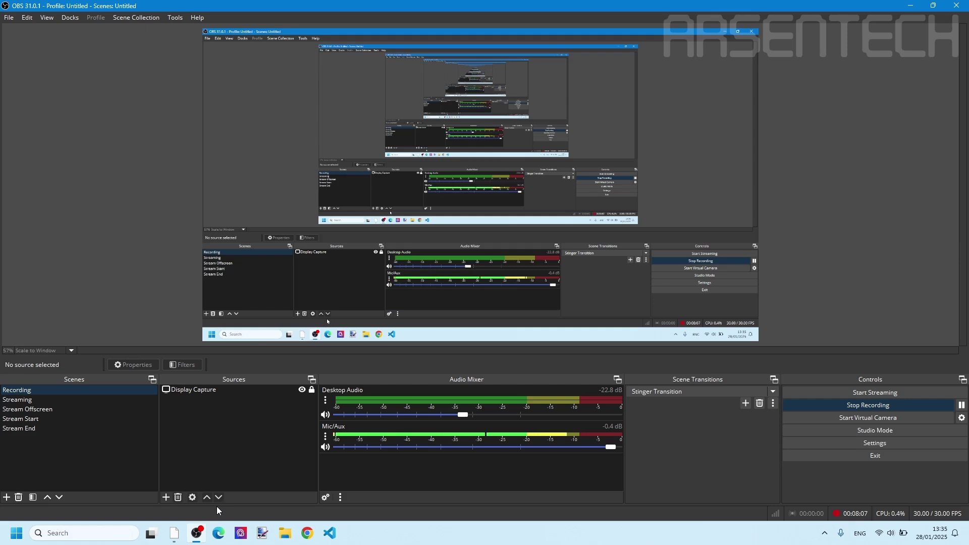
- Bring Oracle VirtualBox Manager to the front from the taskbar
left_click(175, 533)
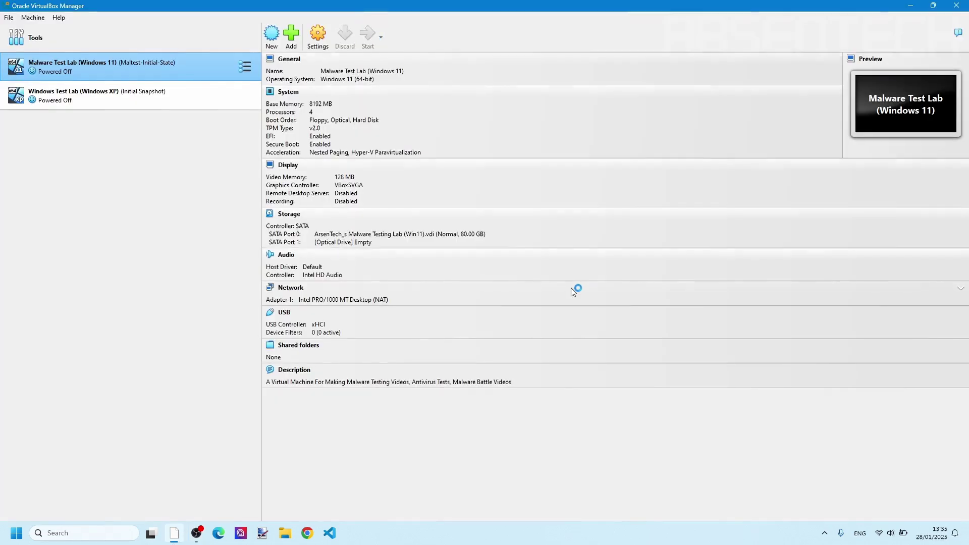